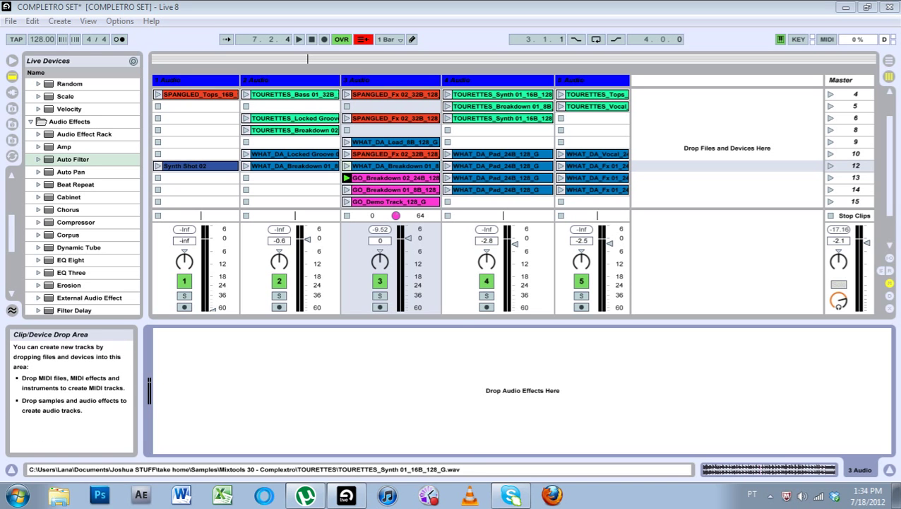
Examine the device chains of audio tracks 2 to 5 to see which carry effects, finishing on the 3 Audio track
left_click(594, 142)
scroll(593, 142, "down", 2)
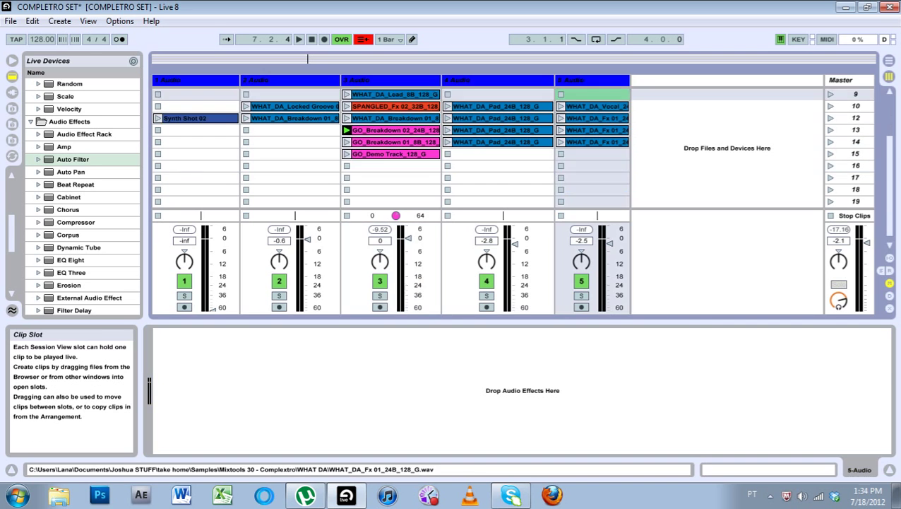
scroll(593, 142, "up", 4)
scroll(592, 178, "down", 3)
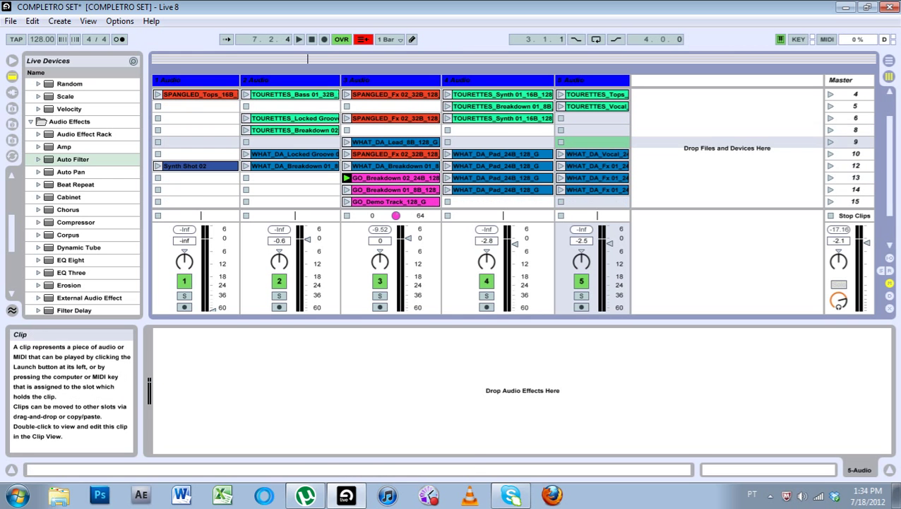
left_click(382, 81)
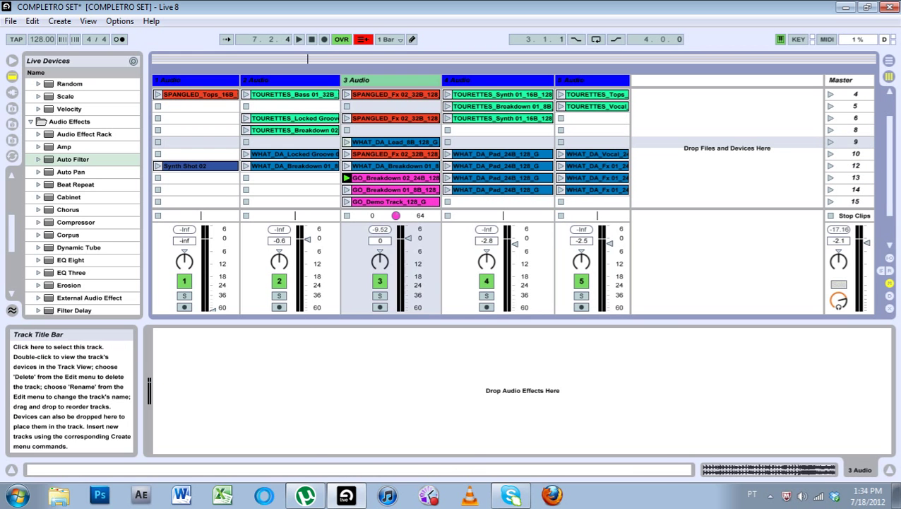
left_click(290, 80)
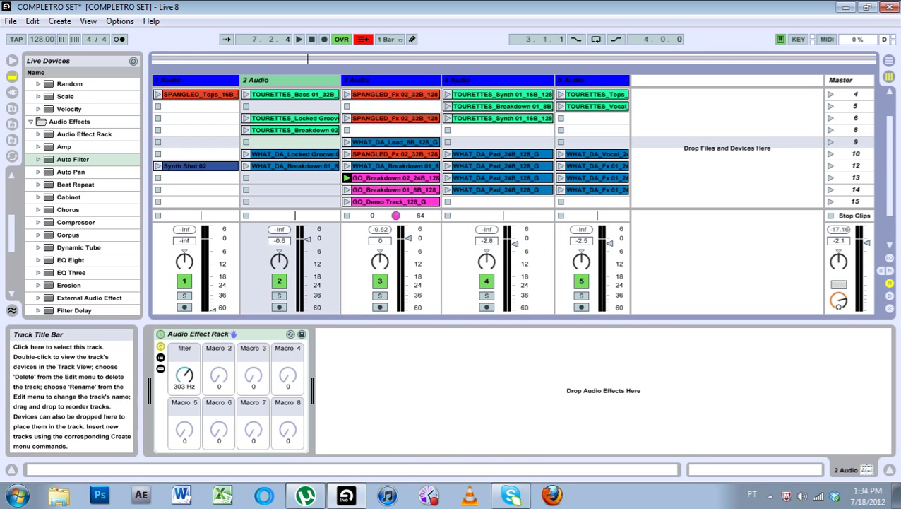
left_click(382, 80)
left_click(498, 81)
left_click(592, 80)
left_click(498, 81)
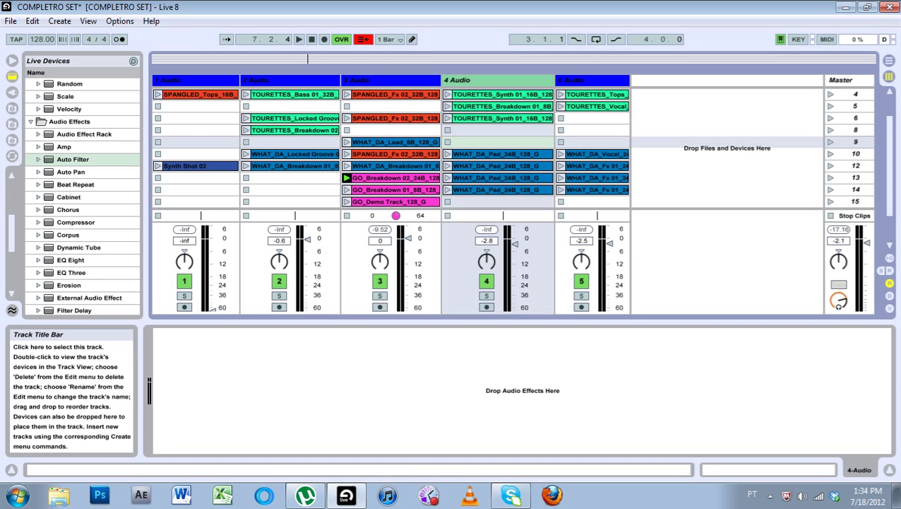
left_click(390, 80)
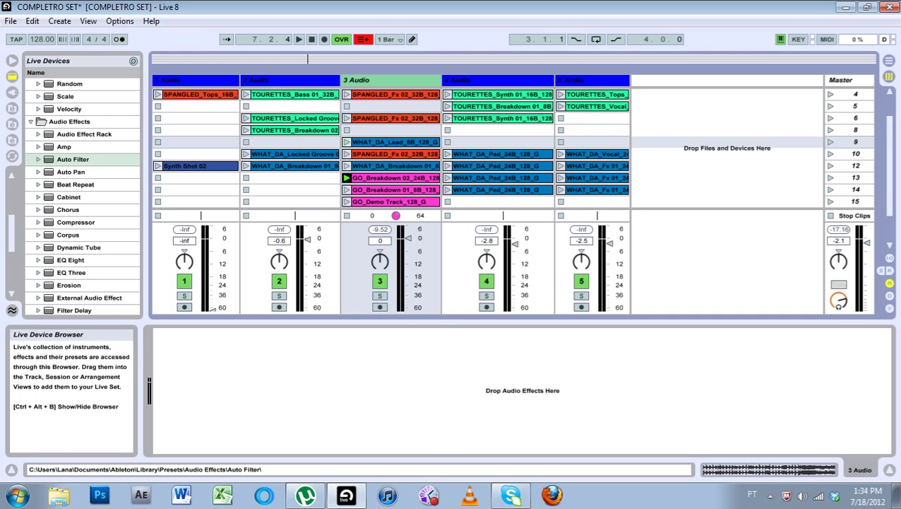
Inspect the sample and volume envelope settings of the breakdown clips on track 3 and the neighbouring WHAT_DA_Pad clip
scroll(392, 141, "down", 2)
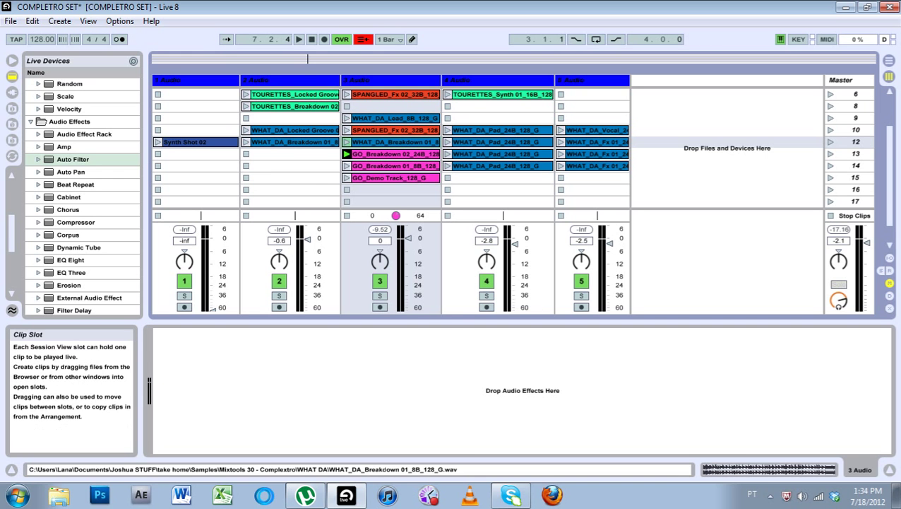
left_click(396, 154)
double_click(396, 142)
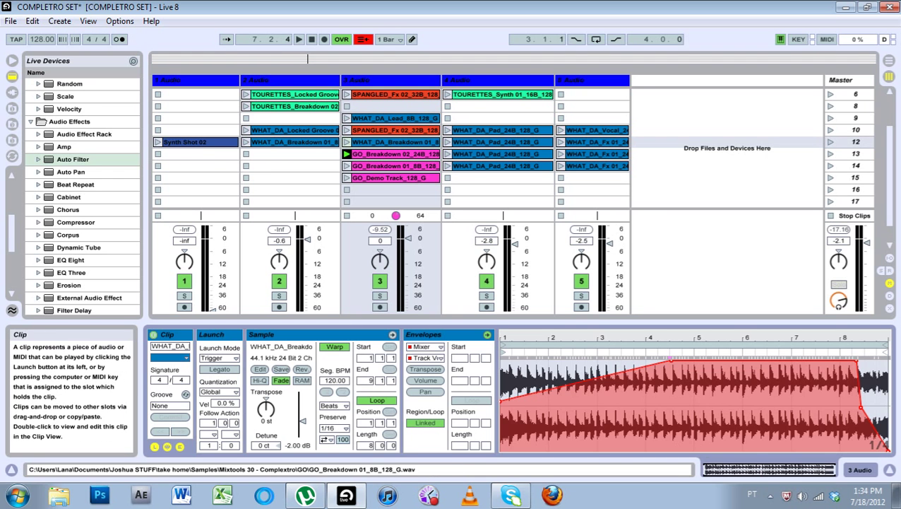
double_click(396, 154)
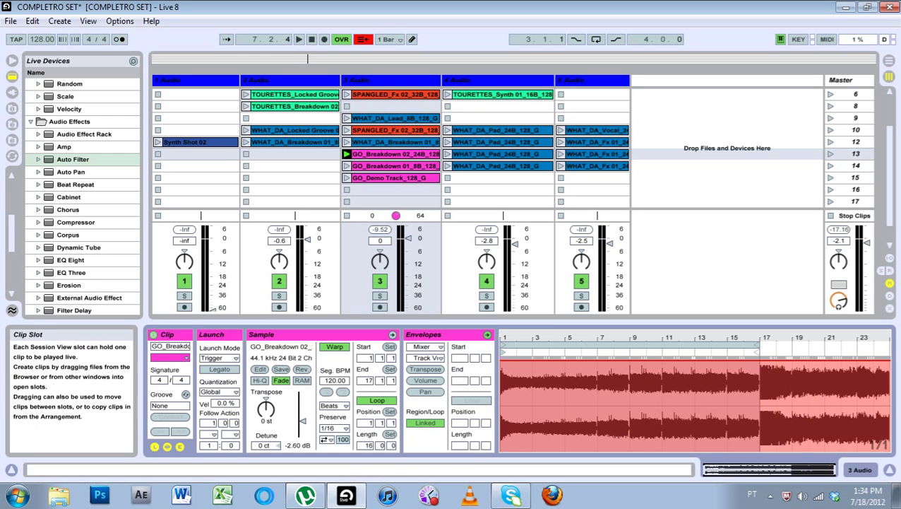
left_click(448, 154)
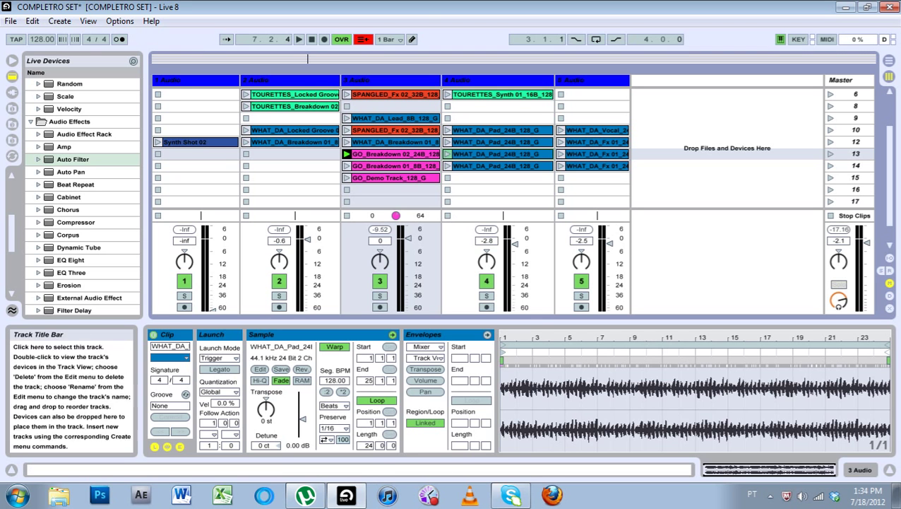
Show the device chain of the 3 Audio track instead of its clip details
left_click(375, 80)
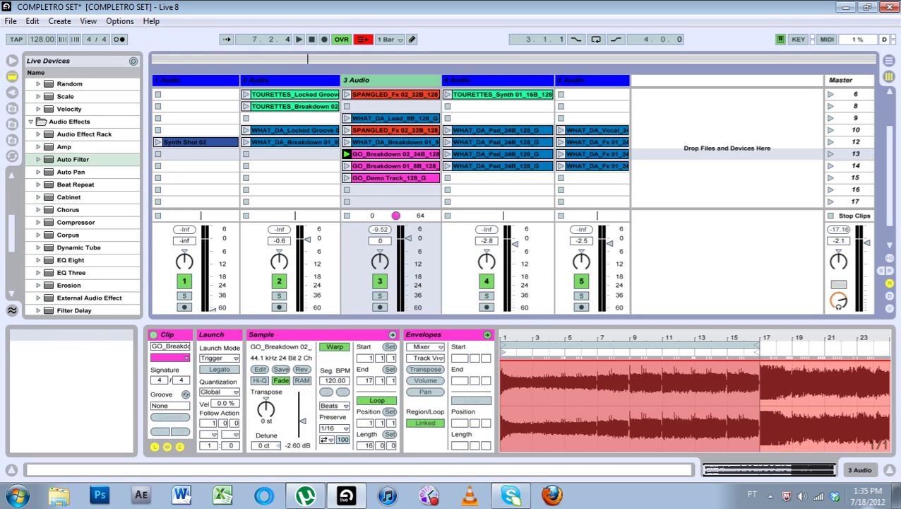
left_click(860, 470)
left_click(374, 80)
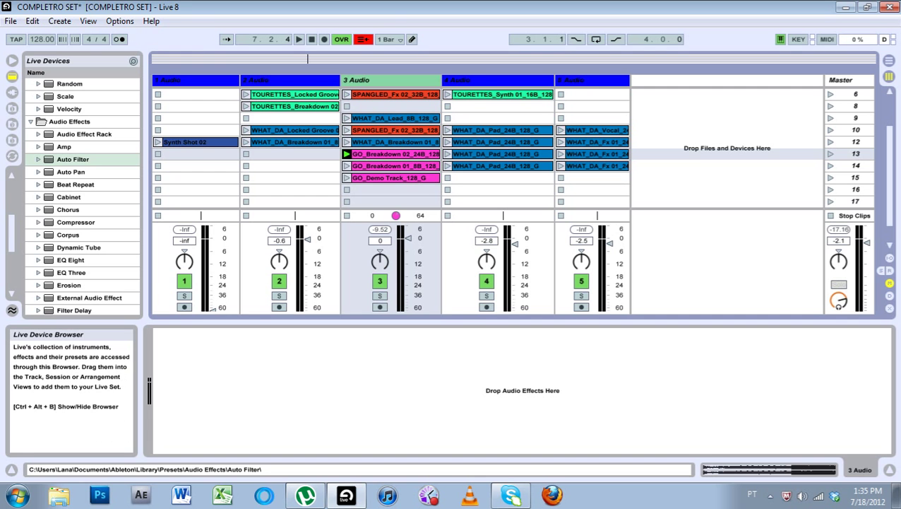
Try an Auto Filter with a 19.9 kHz cutoff directly on the 3 Audio track, and remove it again
left_click_drag(73, 160, 318, 392)
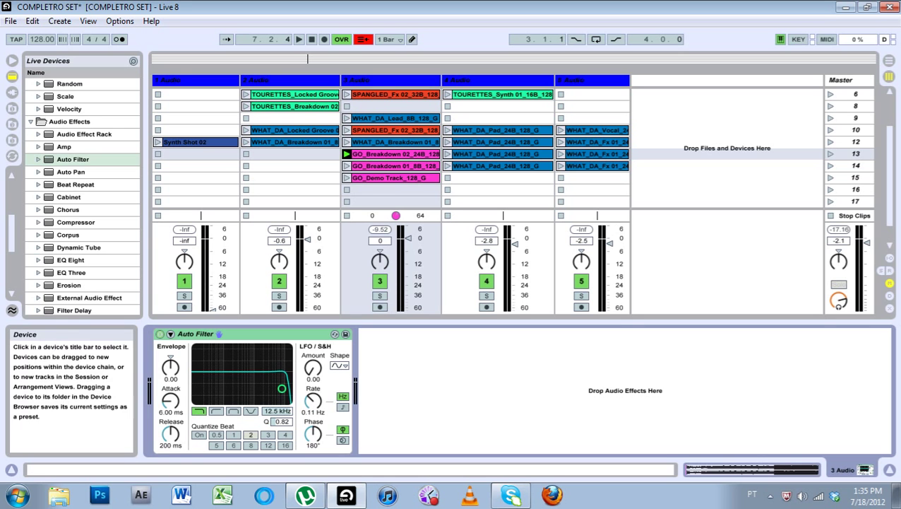
left_click_drag(281, 388, 288, 389)
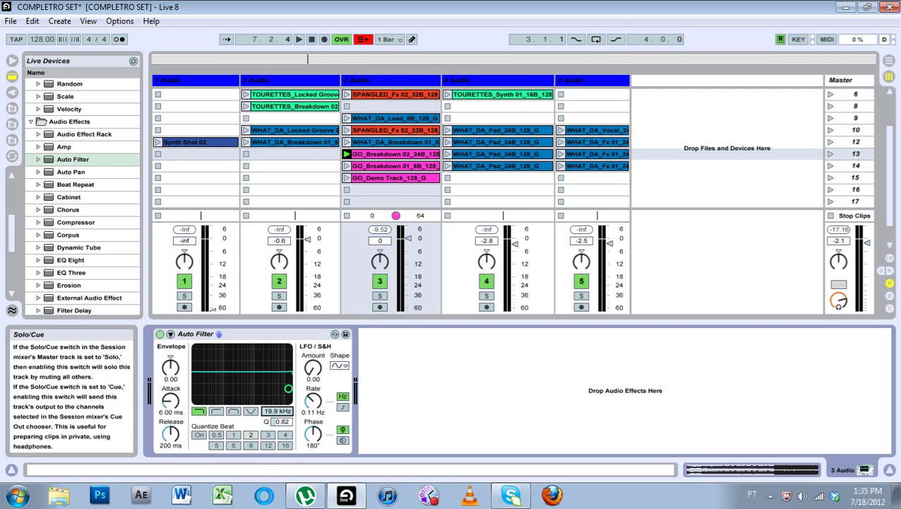
left_click(205, 334)
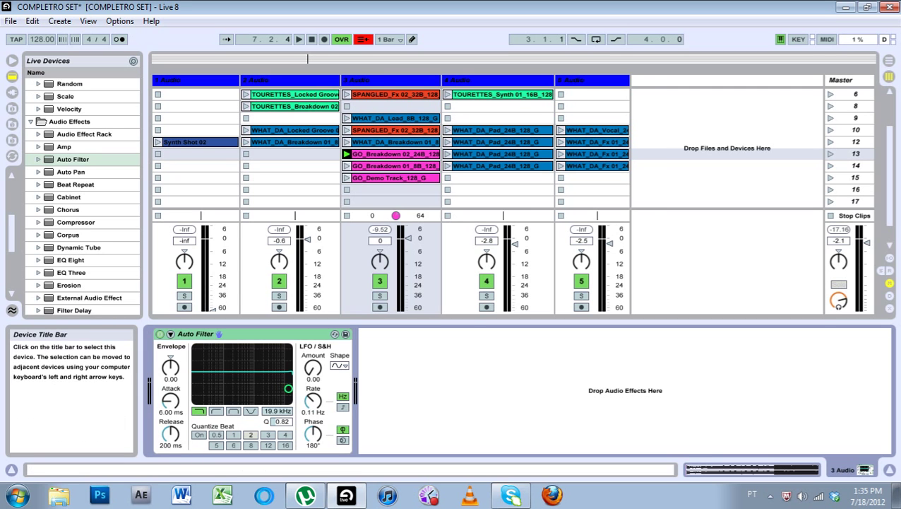
key("Delete")
Add an Audio Effect Rack containing an Auto Filter to the 3 Audio track and show the rack's macro controls
left_click(84, 134)
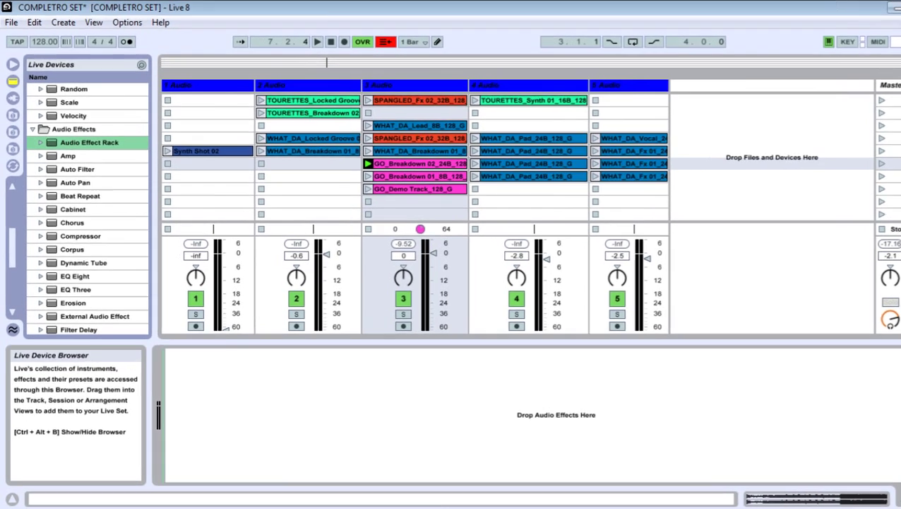
double_click(71, 134)
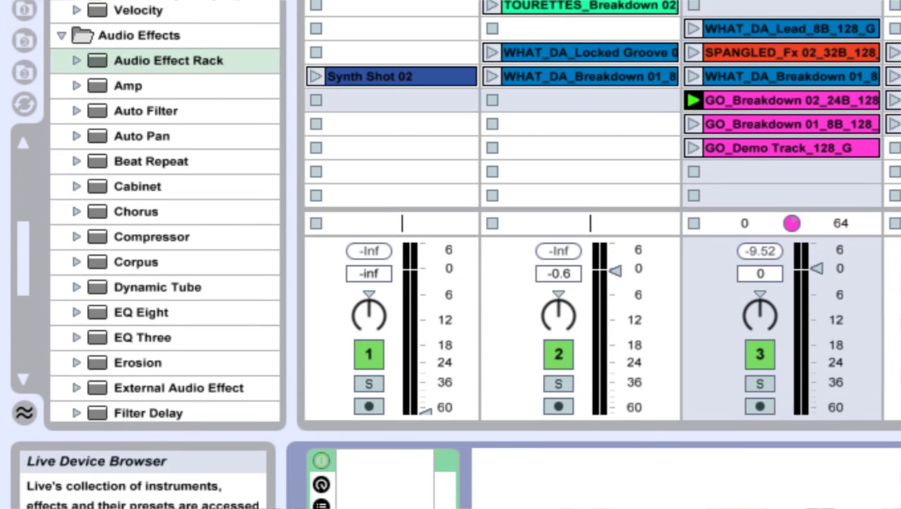
left_click_drag(145, 111, 382, 459)
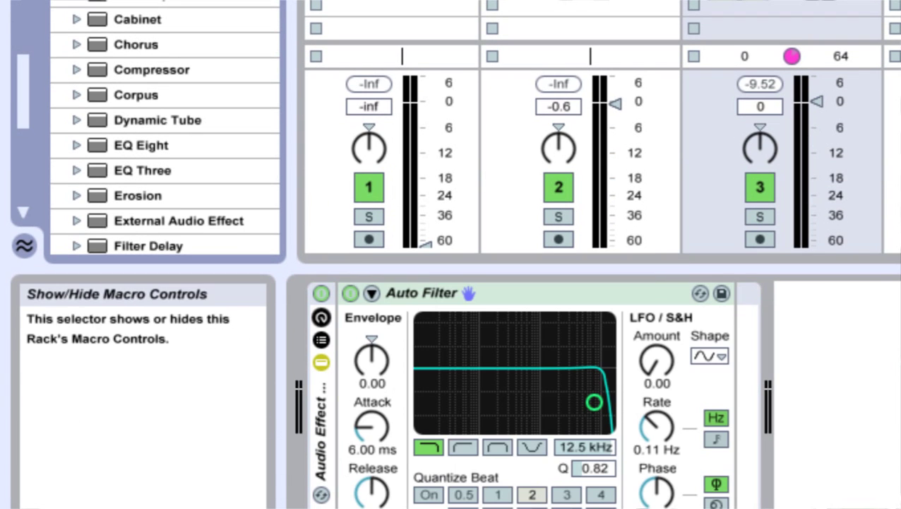
left_click(321, 316)
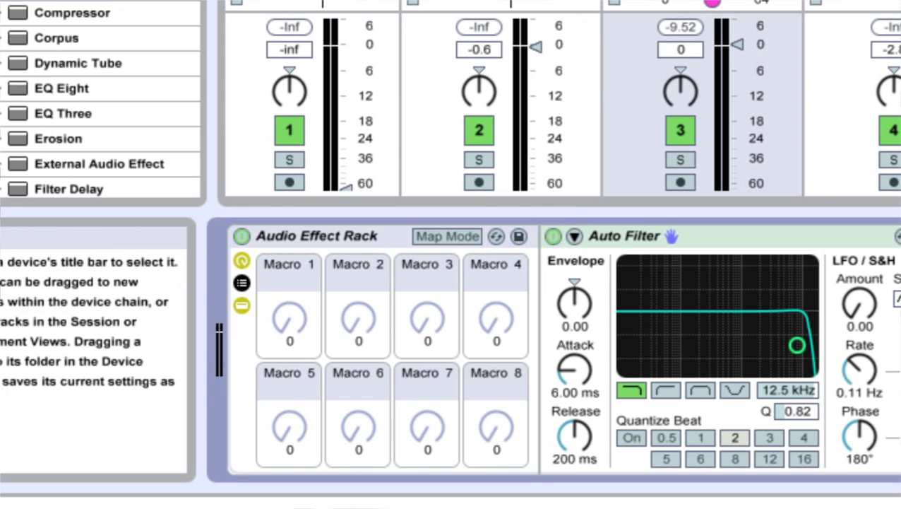
Map both the Auto Filter's on/off switch and its cutoff frequency to the rack's first macro
left_click(554, 237)
left_click(554, 237)
right_click(553, 236)
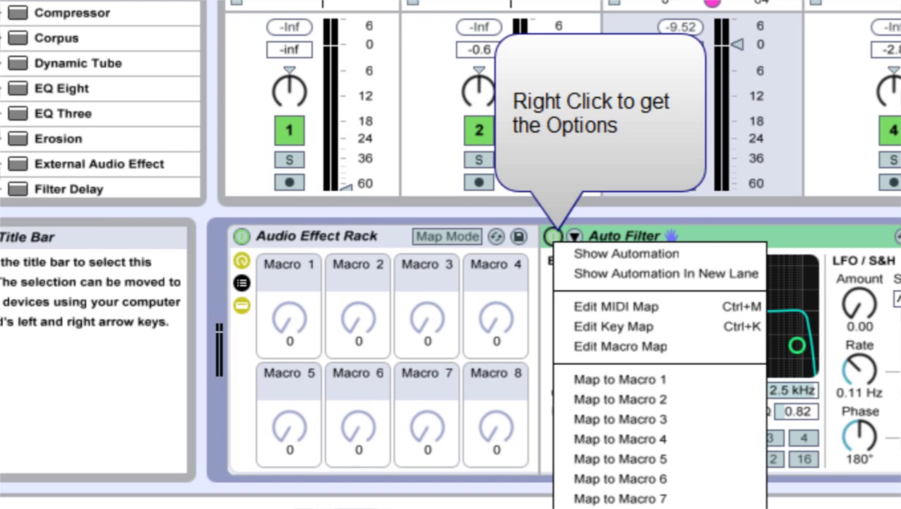
left_click(623, 378)
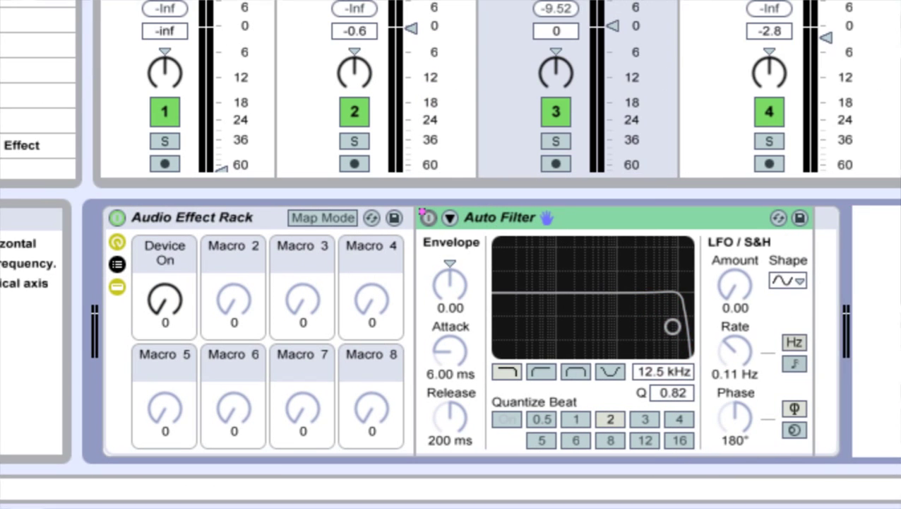
left_click(743, 390)
right_click(743, 389)
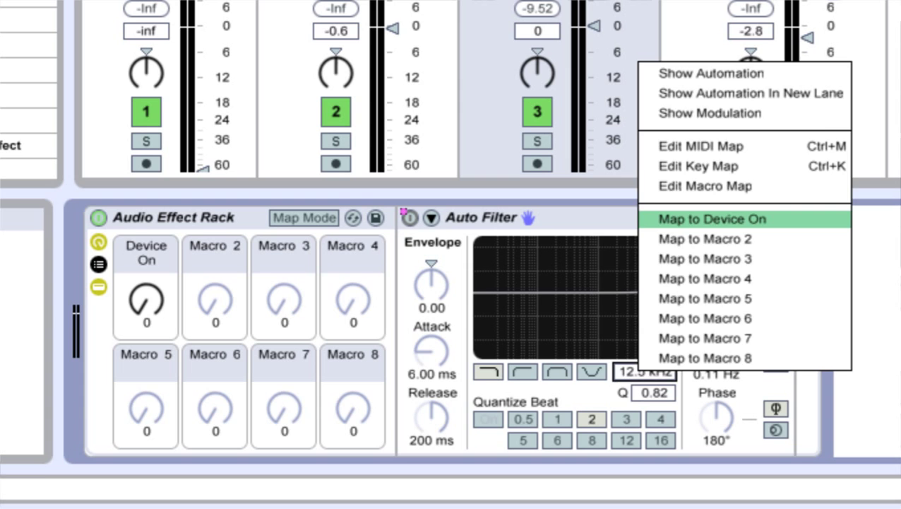
left_click(705, 219)
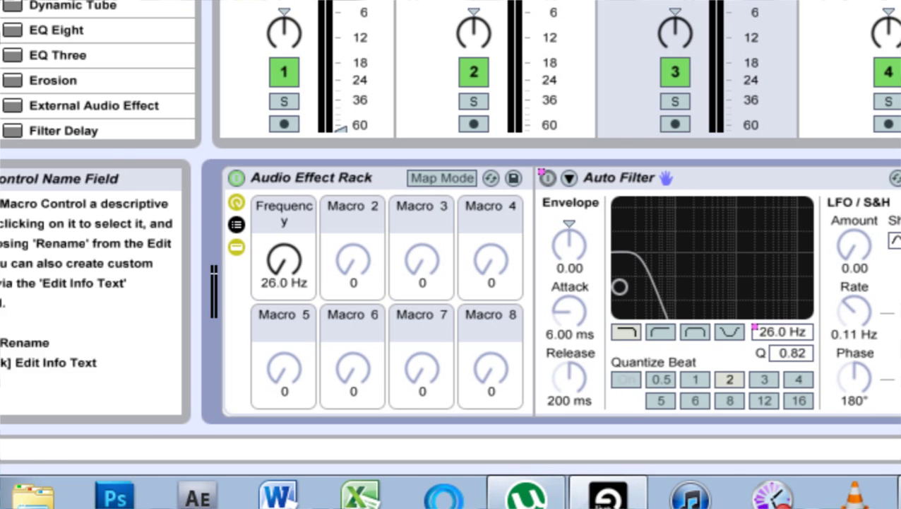
Sweep the Frequency macro up and down to test how it switches the Auto Filter and moves its cutoff
left_click_drag(284, 261, 284, 212)
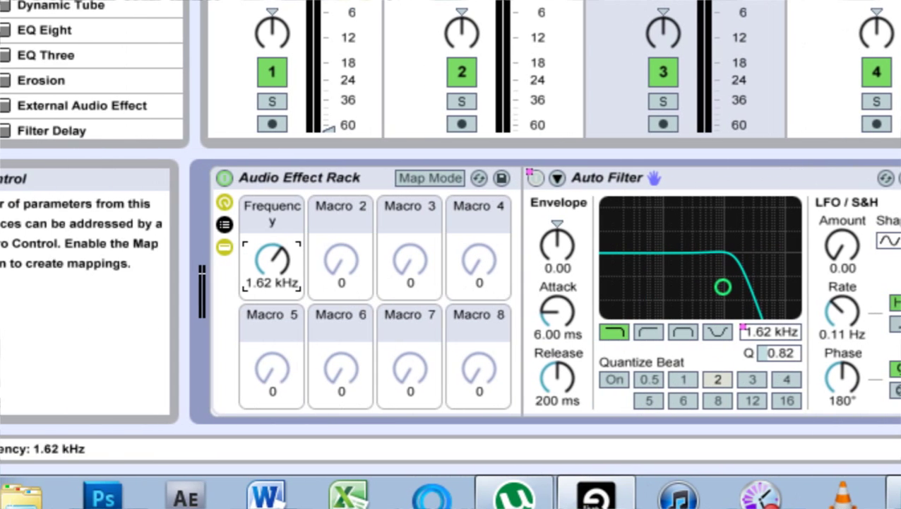
mouse_move(166, 212)
left_mouse_down()
mouse_move(166, 240)
mouse_move(166, 210)
left_mouse_up()
left_click_drag(272, 260, 272, 334)
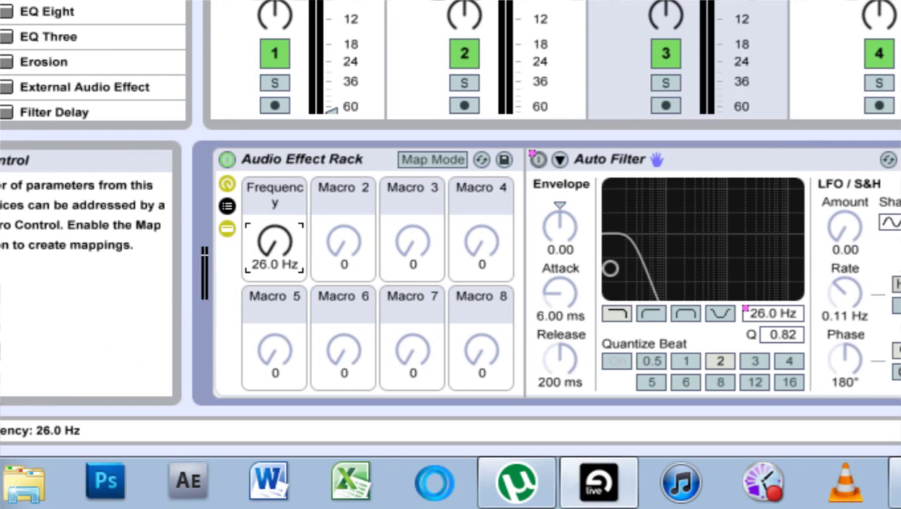
left_click_drag(123, 262, 124, 216)
left_click_drag(274, 241, 274, 237)
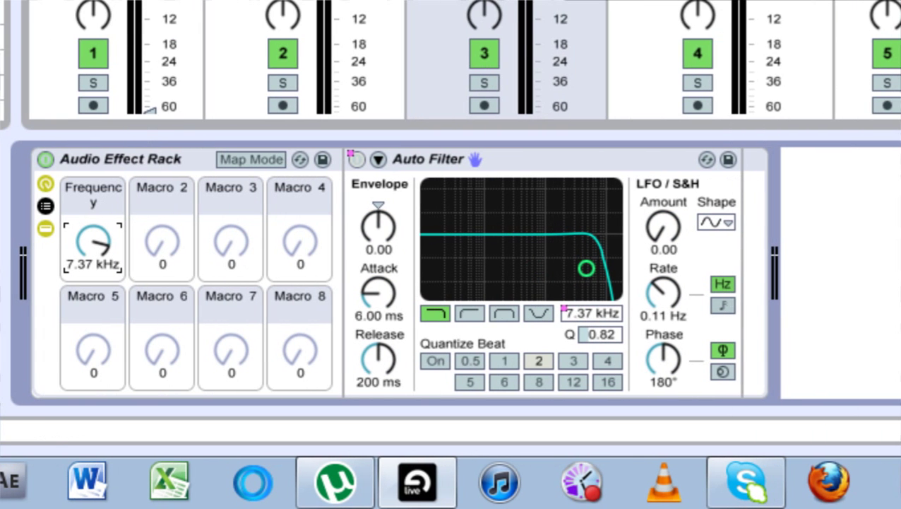
left_click_drag(93, 236, 93, 256)
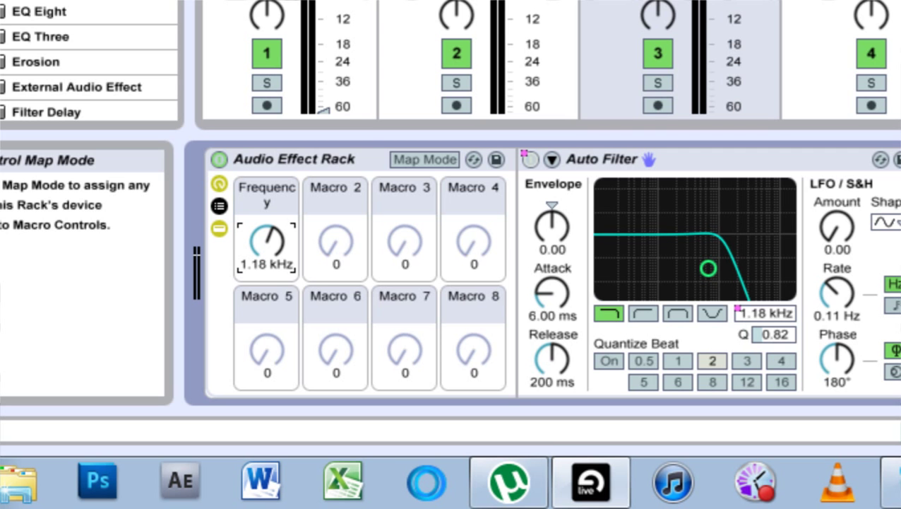
In the rack's macro mappings, invert the range of the Auto Filter's Frequency parameter and turn the macro down to its minimum
left_click(425, 159)
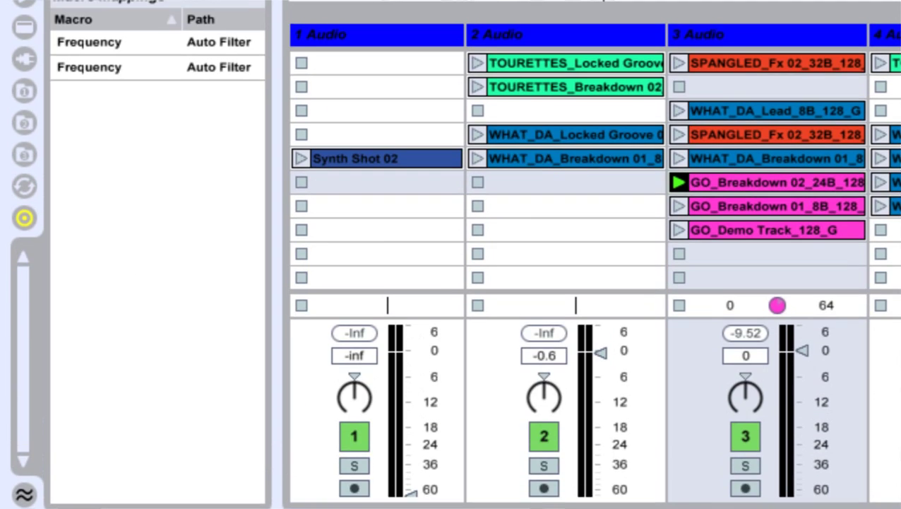
left_click_drag(276, 244, 617, 244)
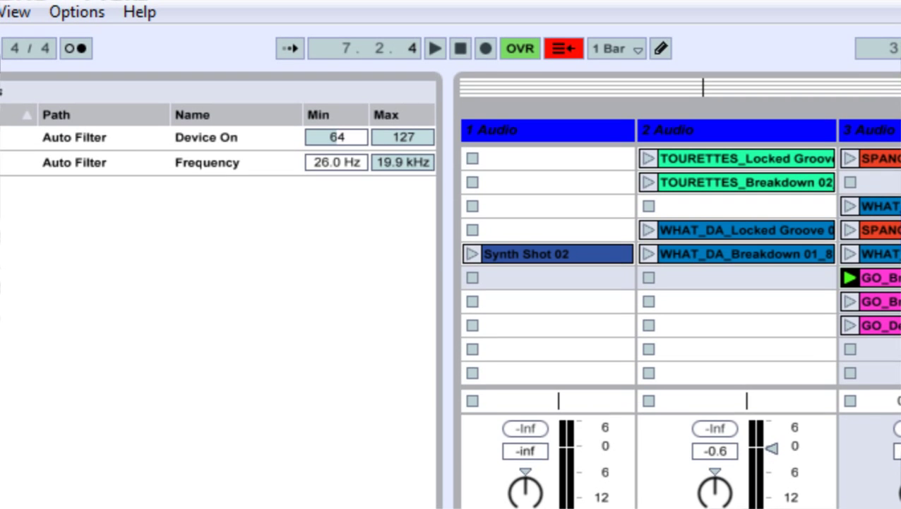
left_click(207, 163)
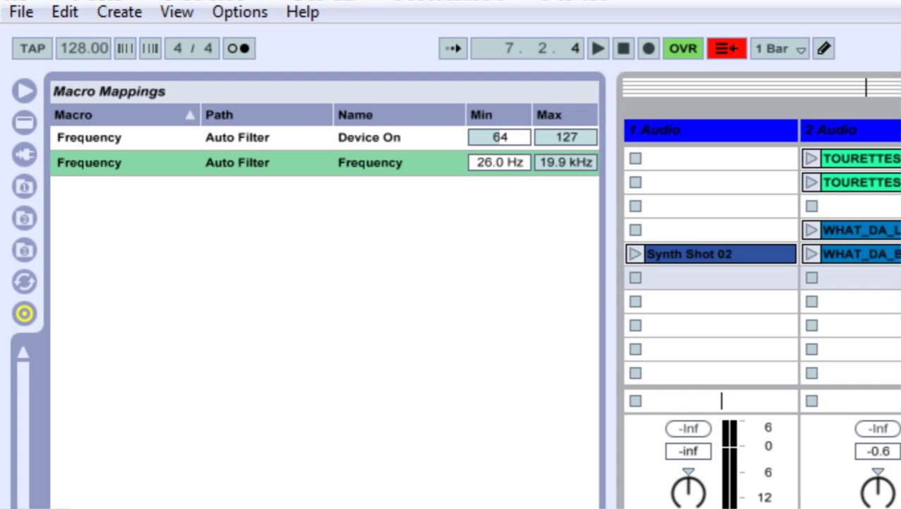
right_click(317, 166)
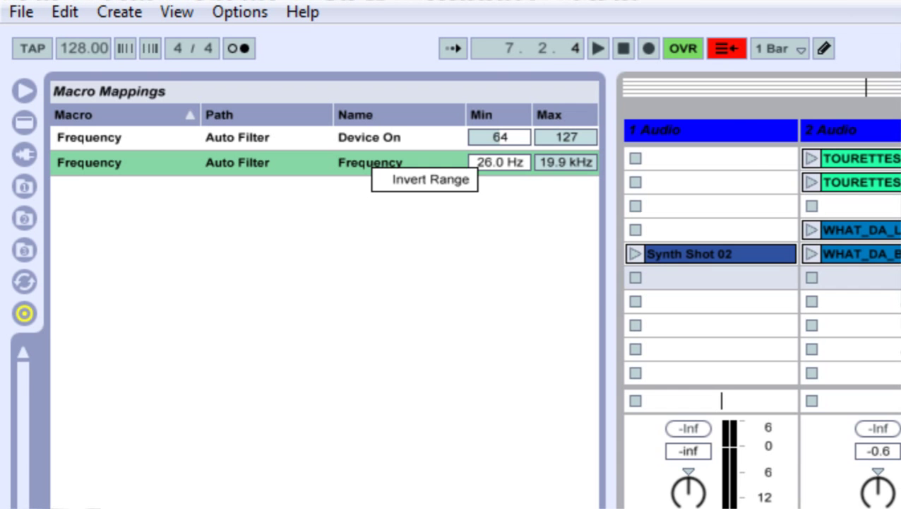
left_click(372, 179)
left_click_drag(354, 361, 354, 438)
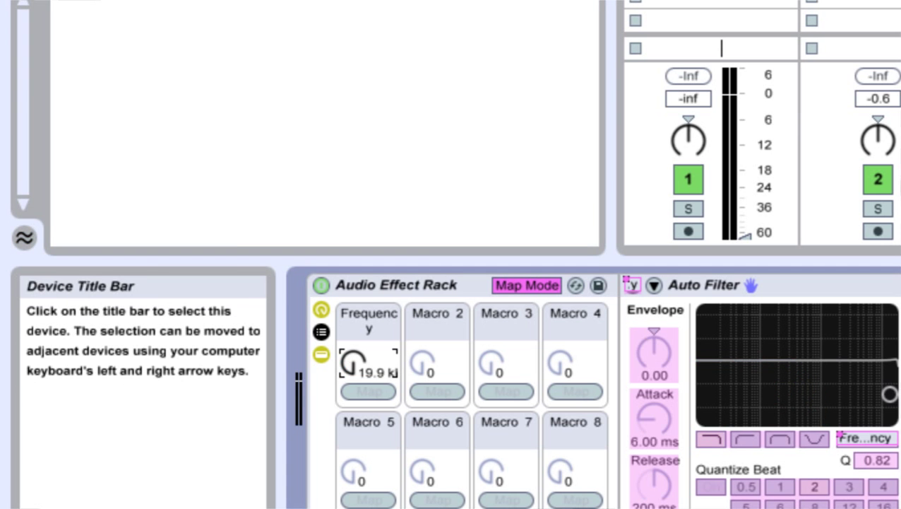
Set the Device On mapping's range to a minimum of 1 and a maximum of 0
left_click_drag(135, 285, 135, 164)
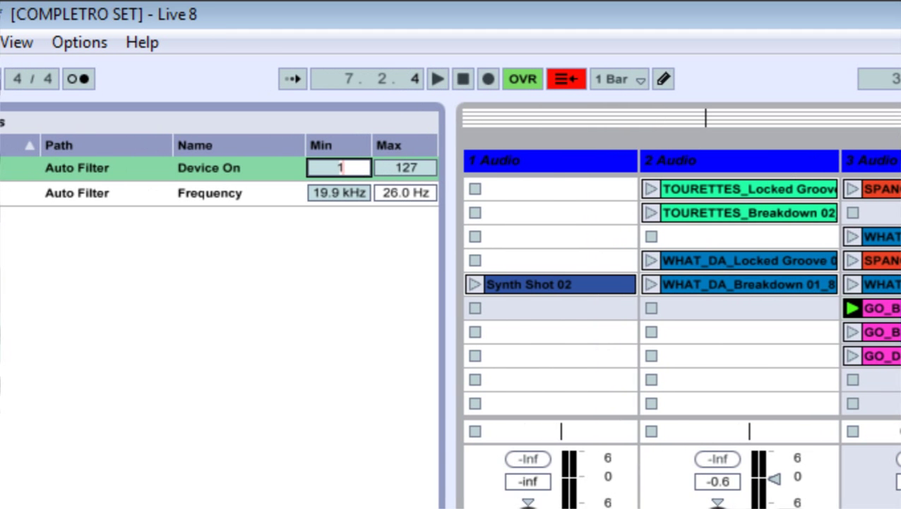
key("Tab")
type("0")
key("Return")
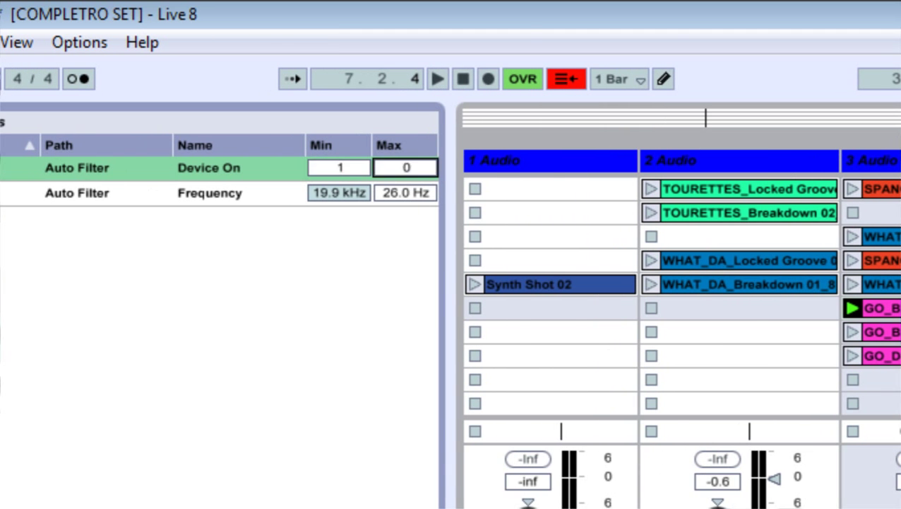
left_click(232, 397)
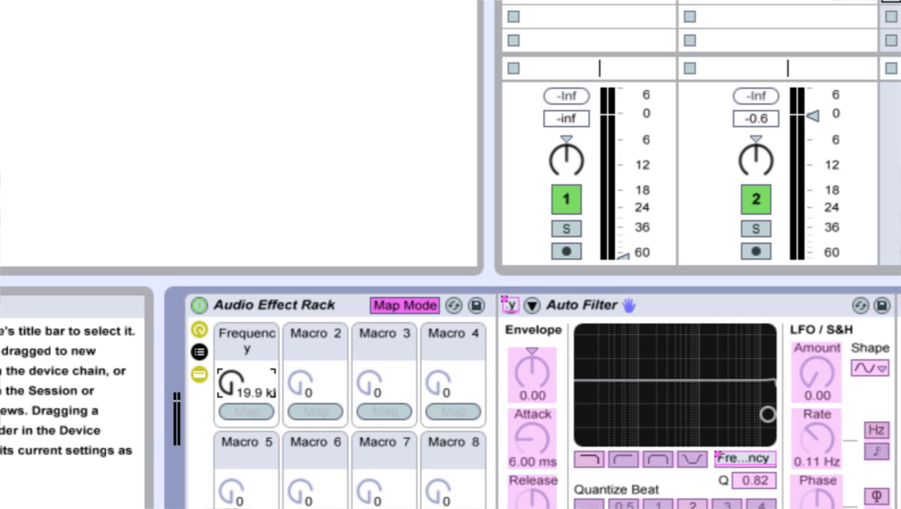
Leave the rack's macro mapping mode and test the Frequency macro by sweeping it up and back down to its minimum
left_click(404, 305)
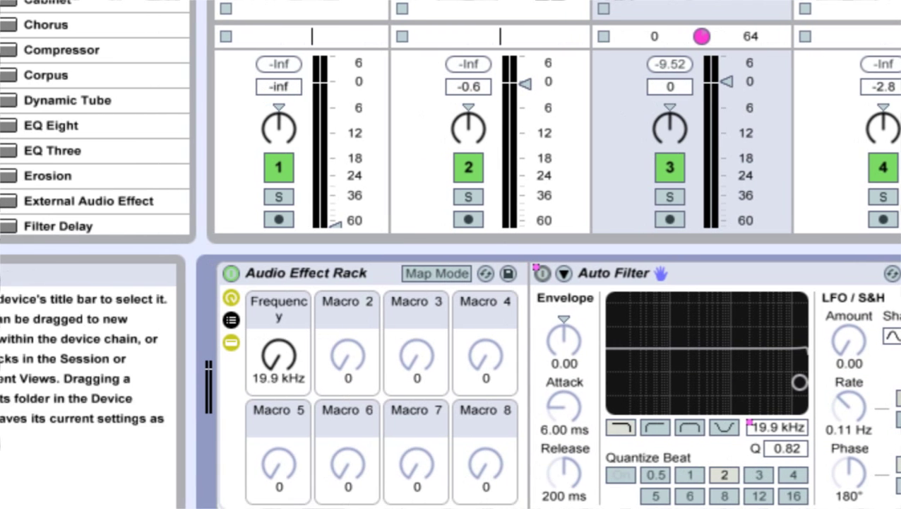
left_click_drag(247, 355, 279, 289)
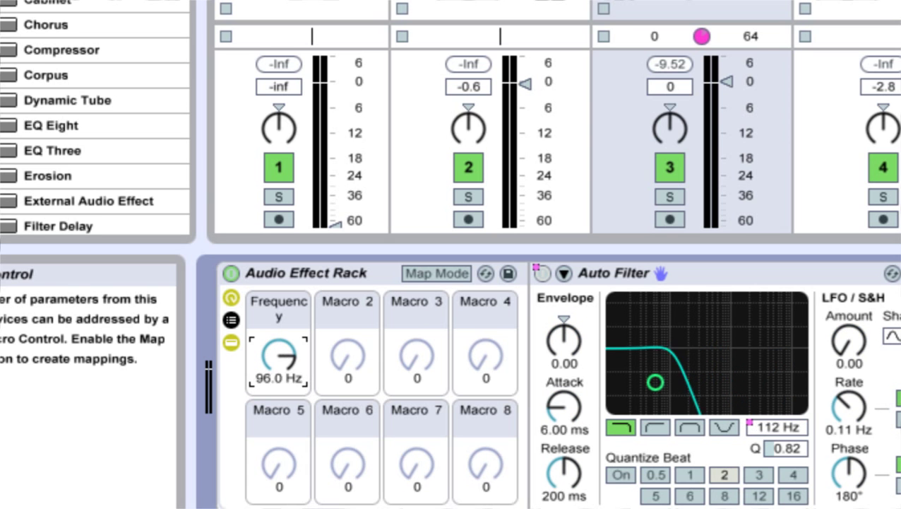
left_click_drag(279, 355, 279, 429)
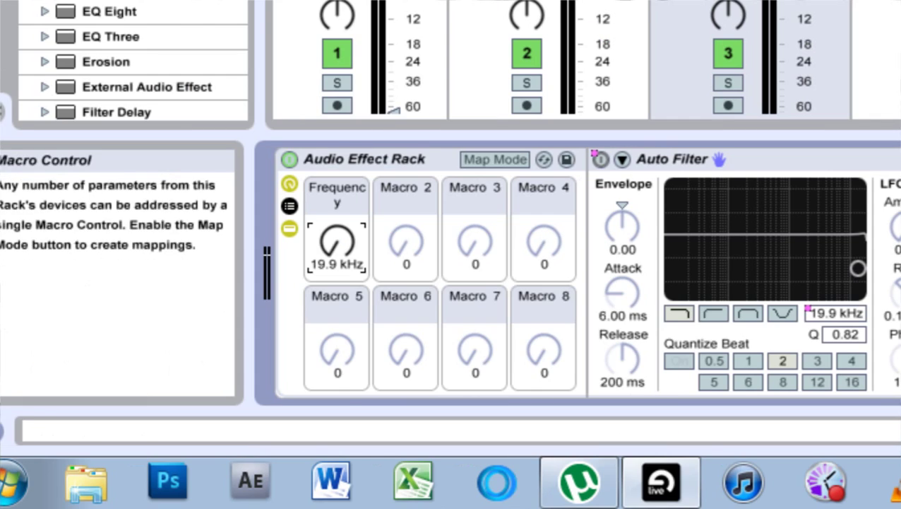
Collapse the Auto Filter device inside the Audio Effect Rack, keeping the rack's macro controls expanded
double_click(34, 159)
double_click(289, 248)
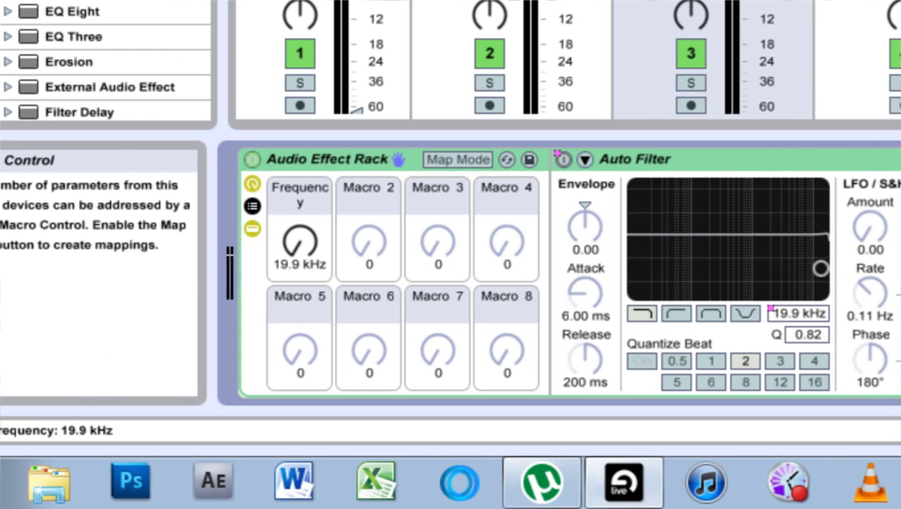
left_click(123, 242)
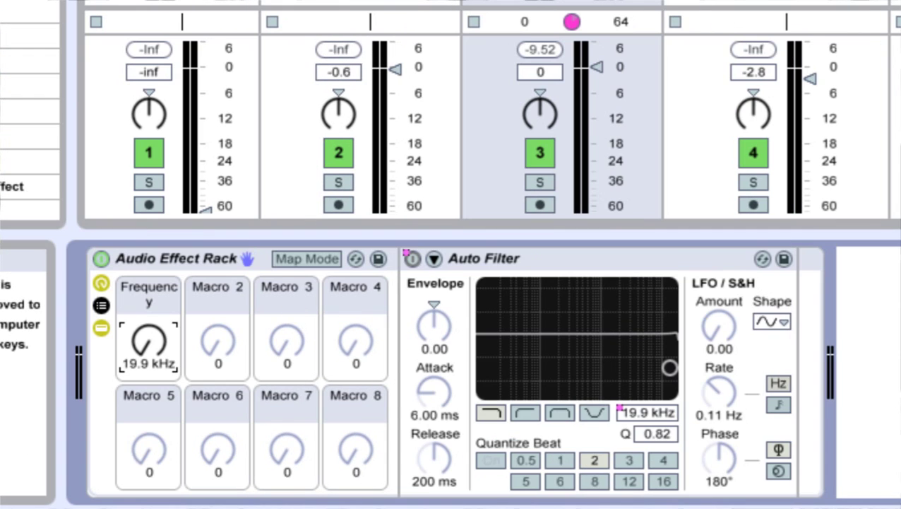
left_click(434, 258)
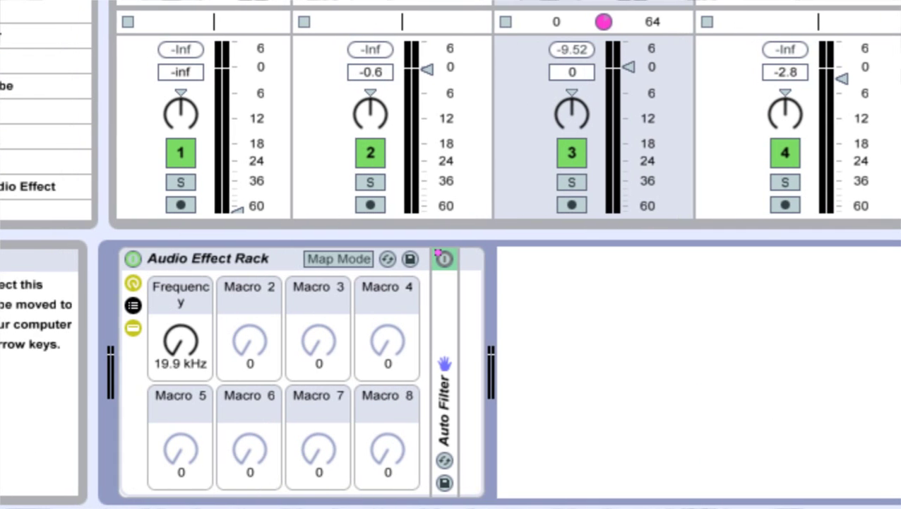
Fold and unfold the whole Audio Effect Rack twice to show its compact form on the track
left_click(278, 258)
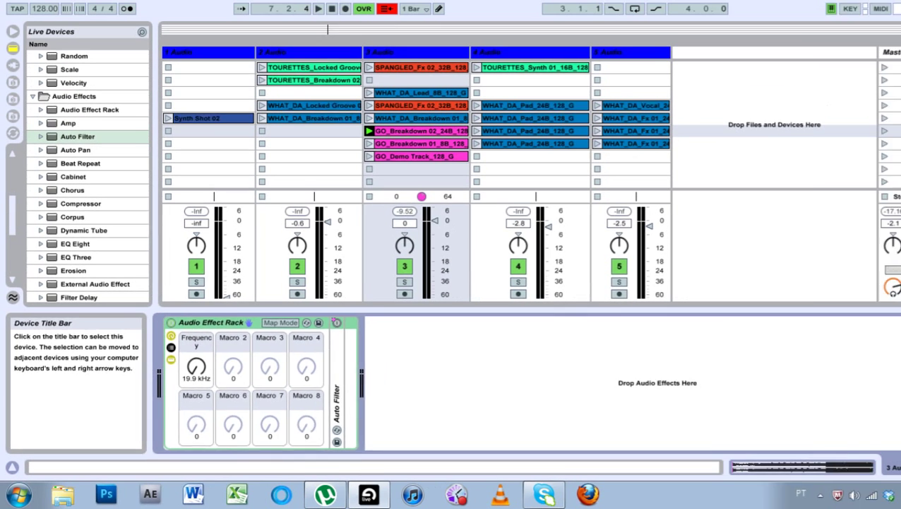
double_click(240, 258)
double_click(160, 378)
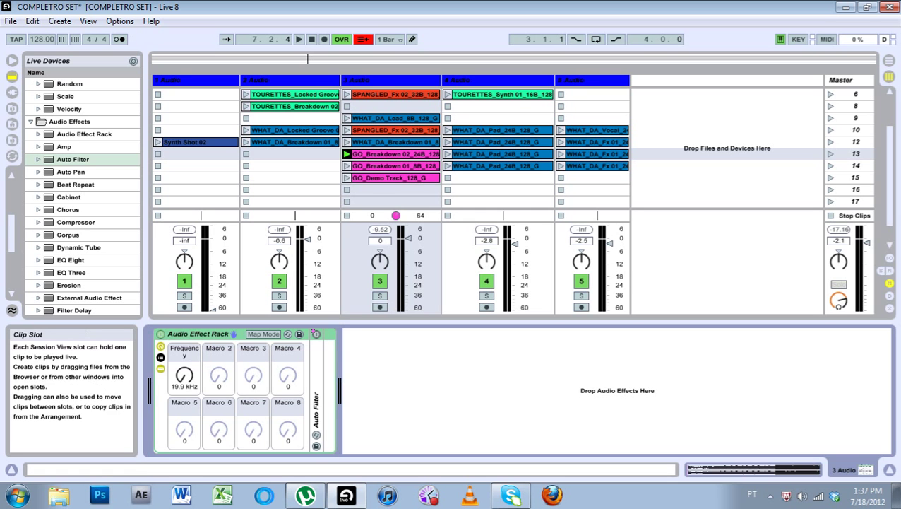
double_click(200, 335)
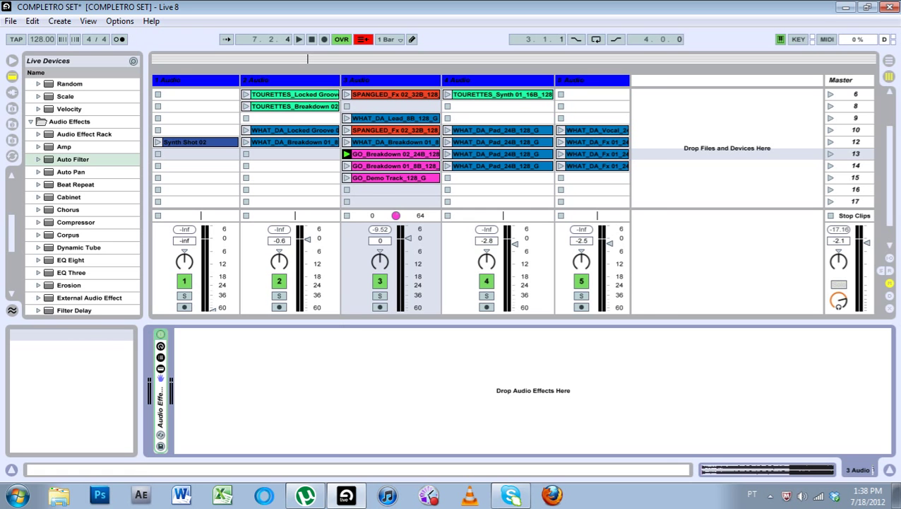
double_click(160, 377)
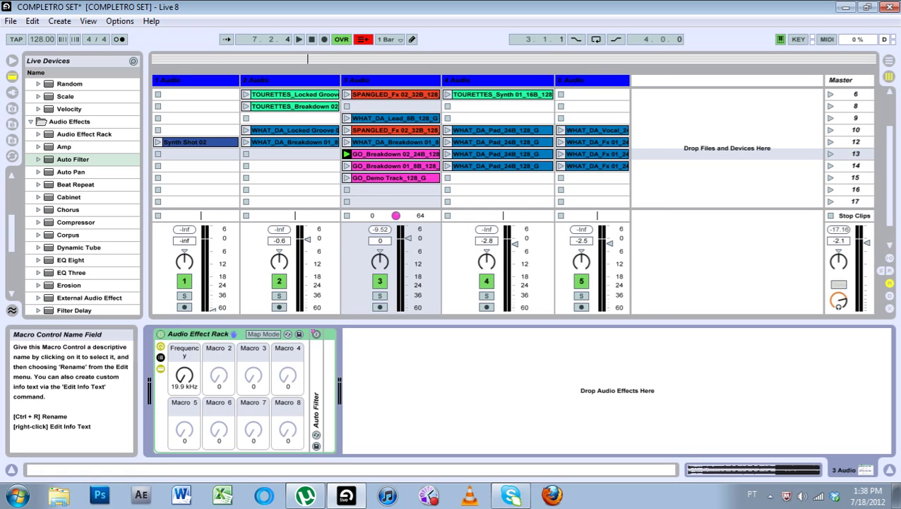
scroll(488, 189, "up", 1)
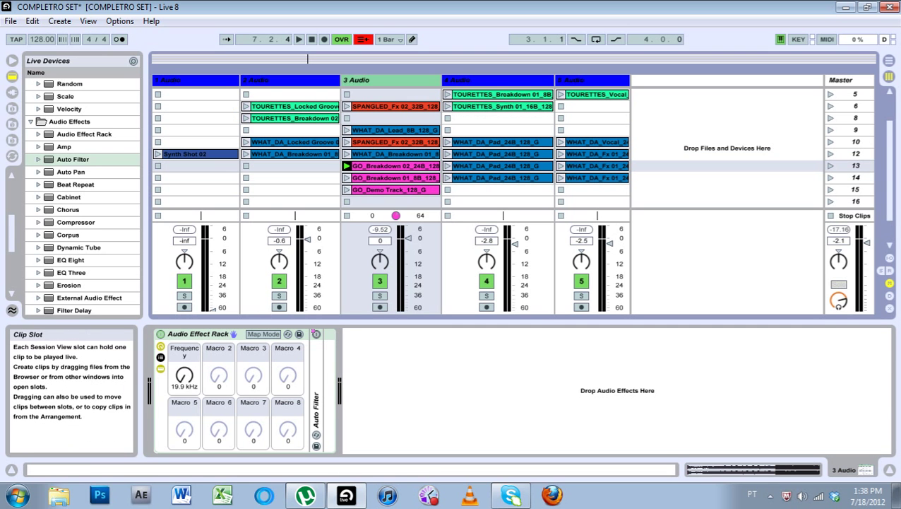